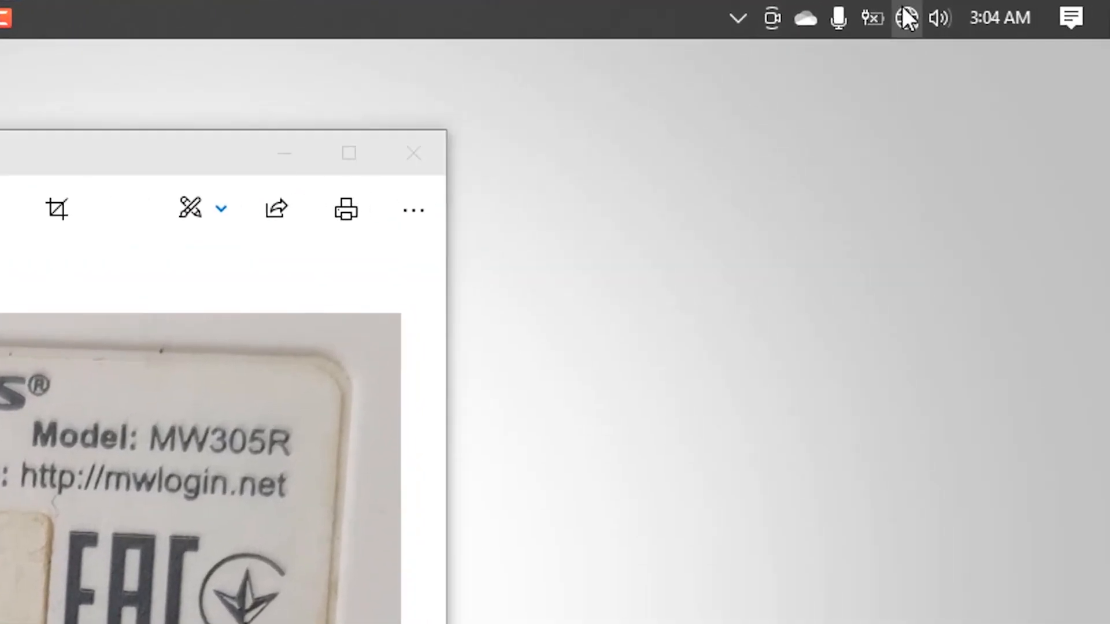
# Step: Connect the PC to the open MERCUSYS_20BE Wi-Fi network, set to connect automatically
pyautogui.click(906, 16)
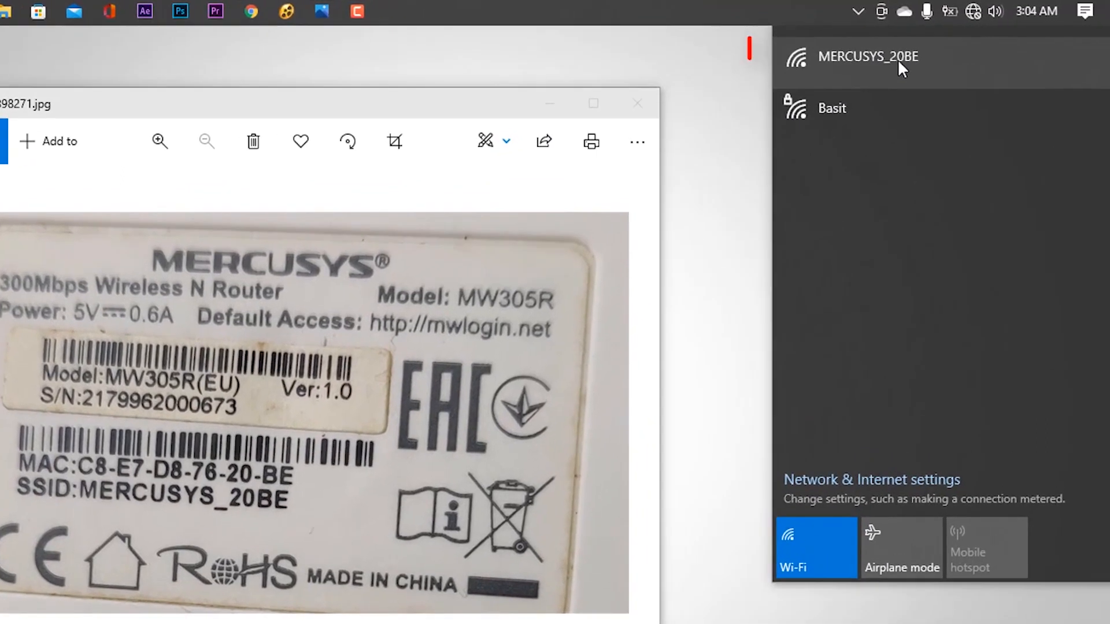
pyautogui.click(842, 57)
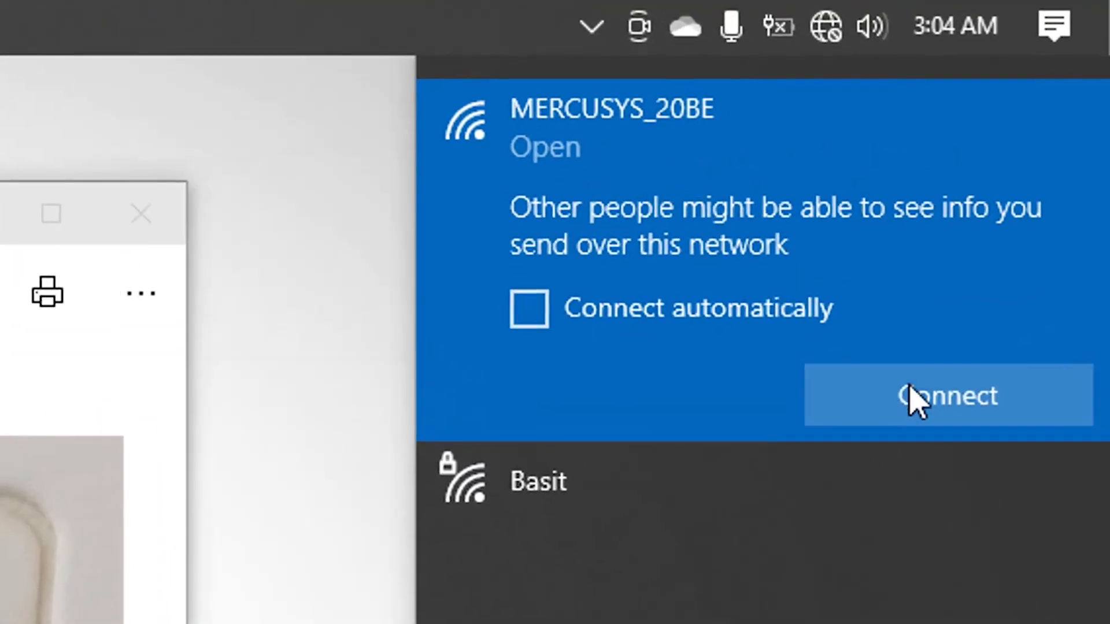
pyautogui.click(528, 309)
pyautogui.click(947, 396)
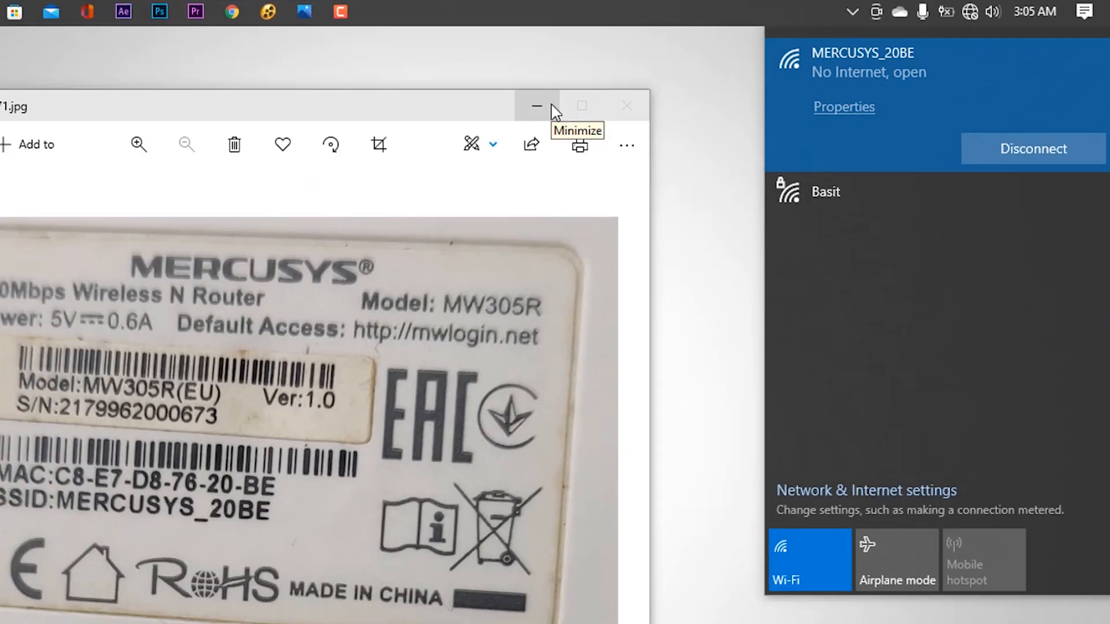
pyautogui.click(546, 102)
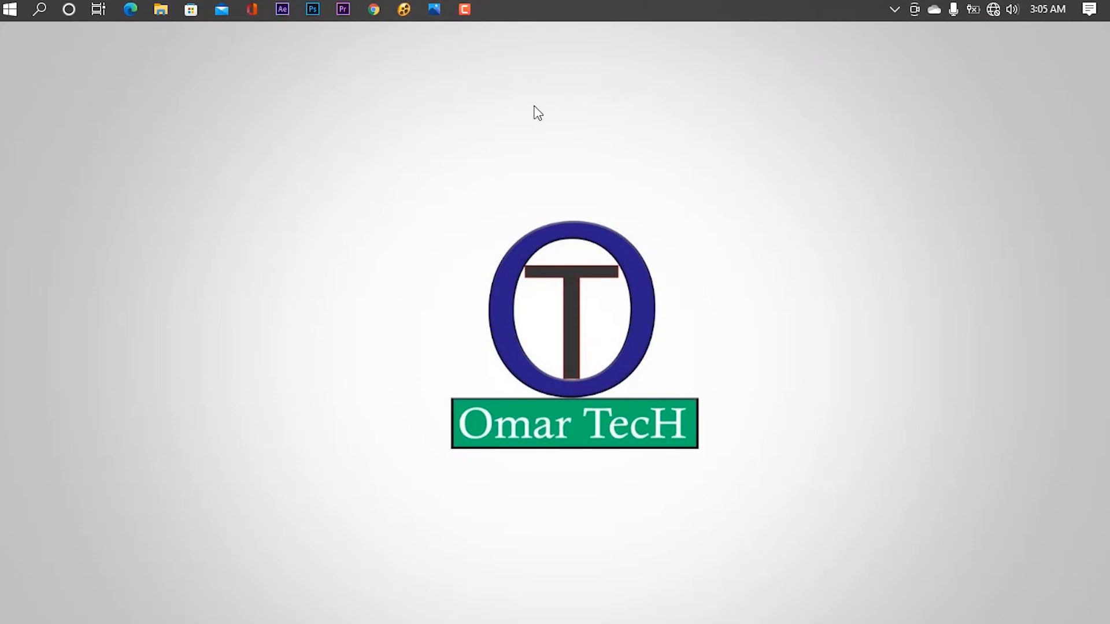
# Step: Load mwlogin.net in Chrome, checking the address against the router label photo
pyautogui.click(373, 13)
pyautogui.click(289, 67)
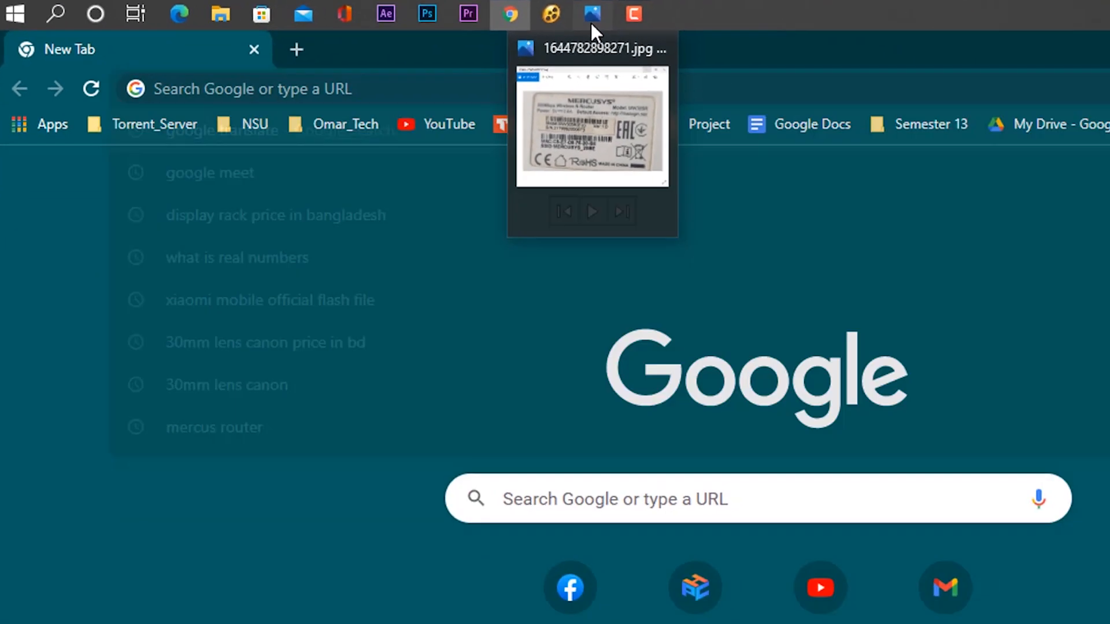
pyautogui.click(912, 22)
pyautogui.moveTo(403, 97); pyautogui.dragTo(865, 55)
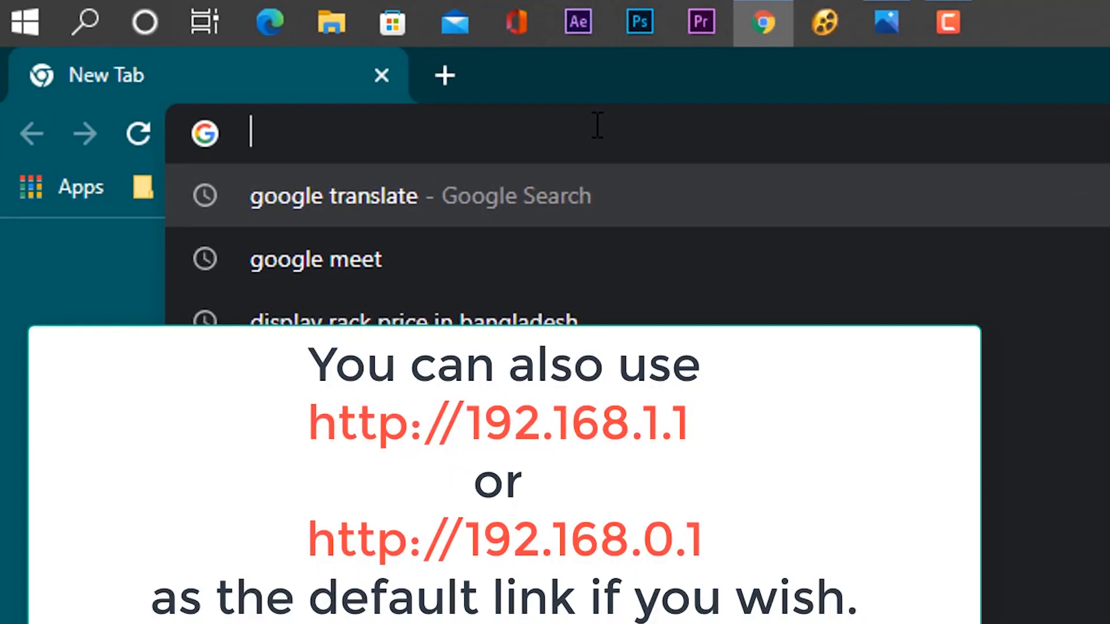
pyautogui.write('mwlogin.net')
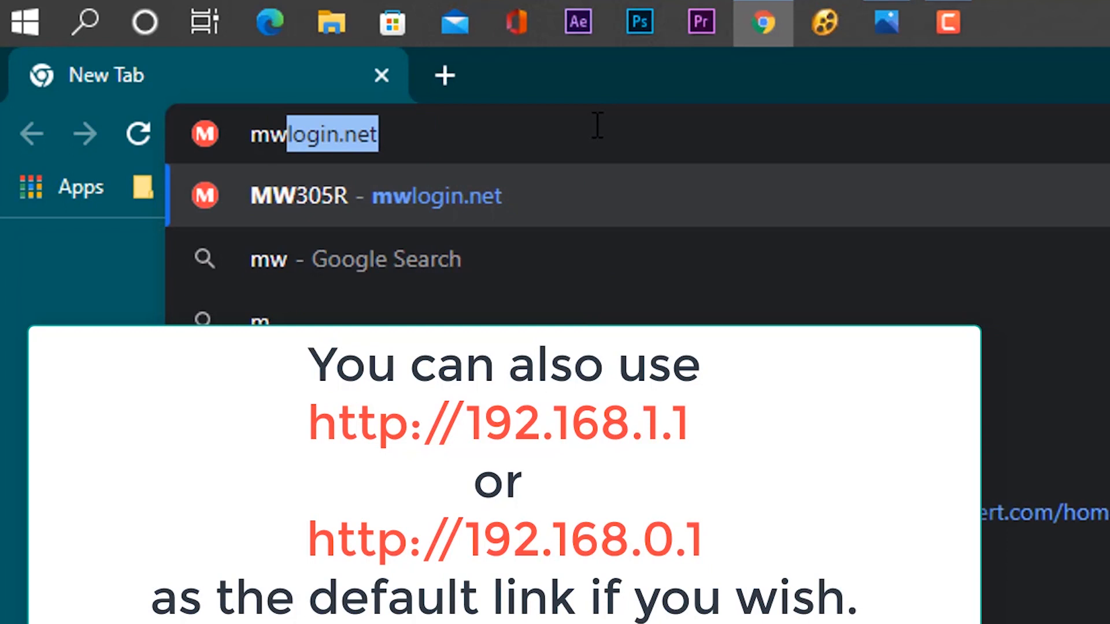
pyautogui.press('Right')
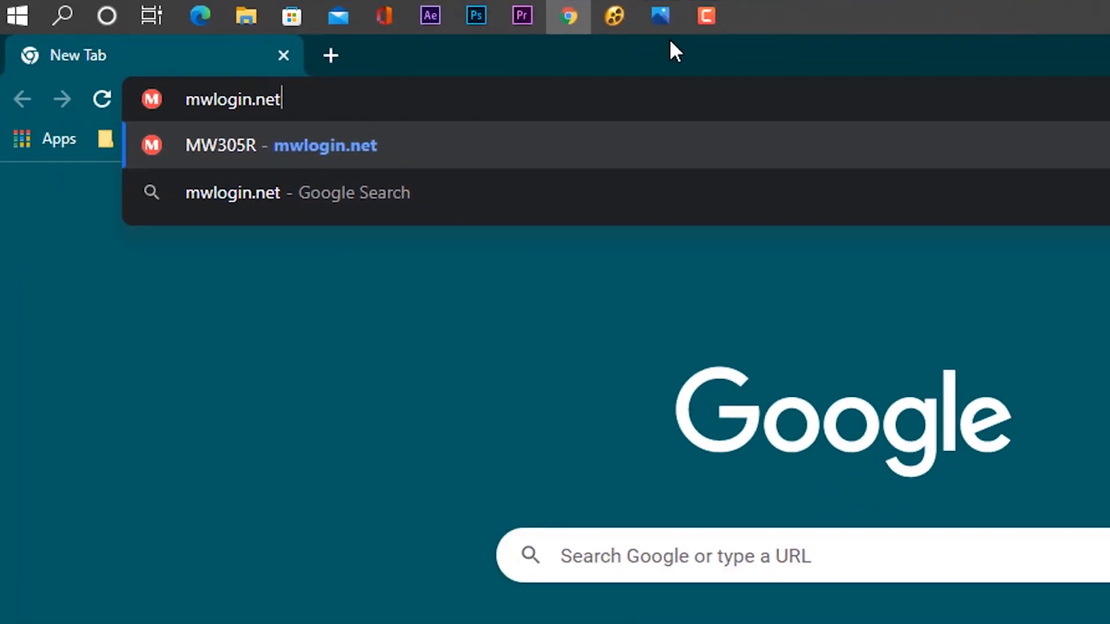
pyautogui.click(660, 16)
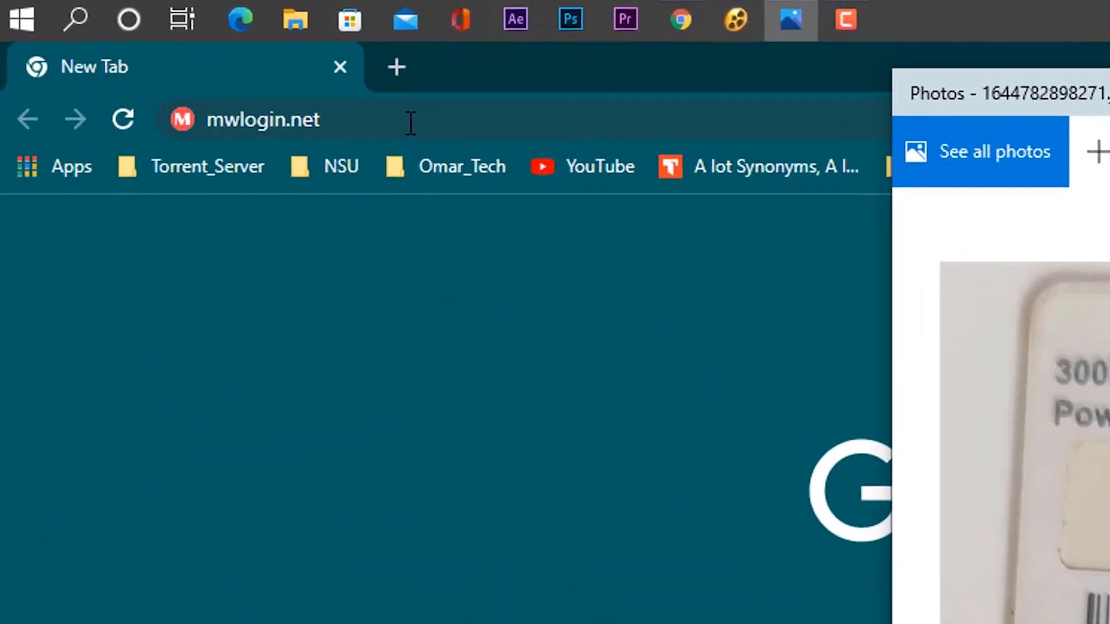
pyautogui.click(395, 120)
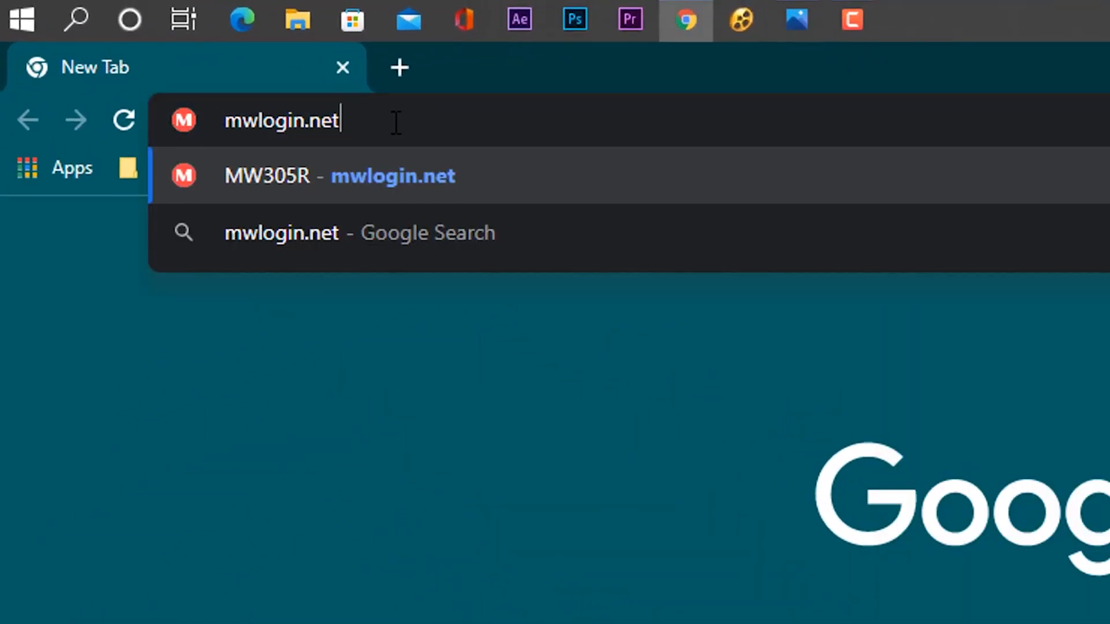
pyautogui.press('Return')
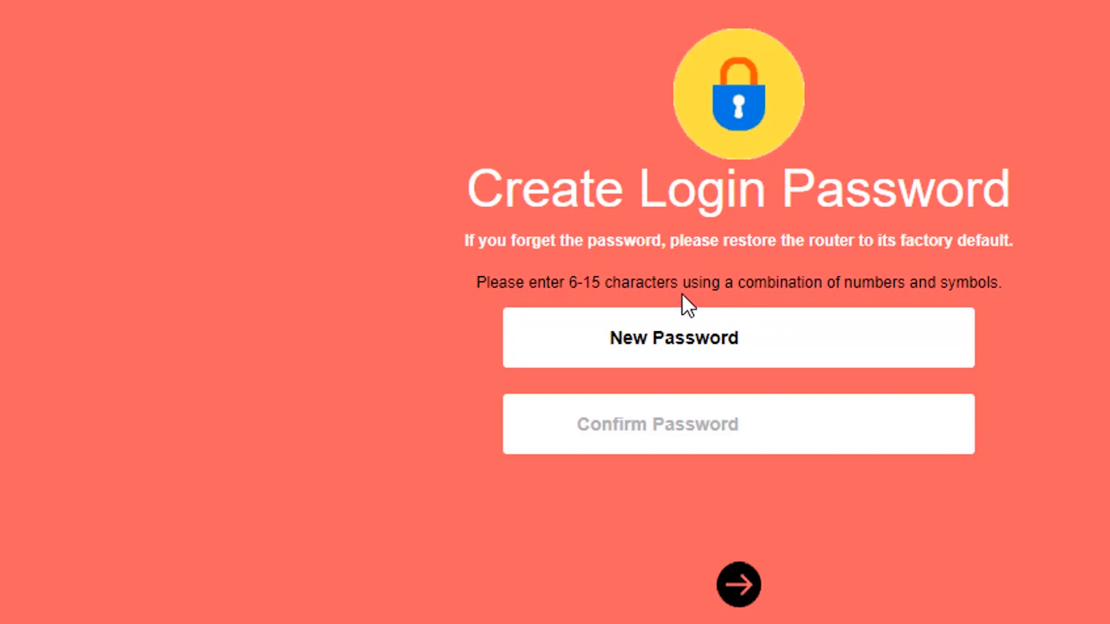
# Step: Enter the new router login password in both fields and continue to Network setup
pyautogui.click(476, 282)
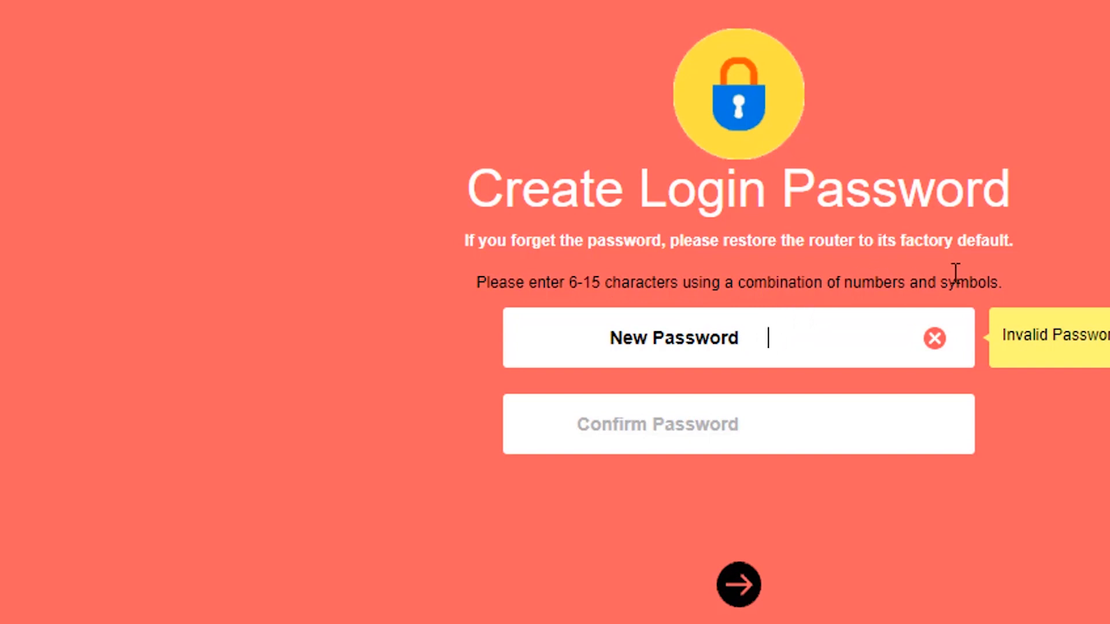
pyautogui.click(777, 337)
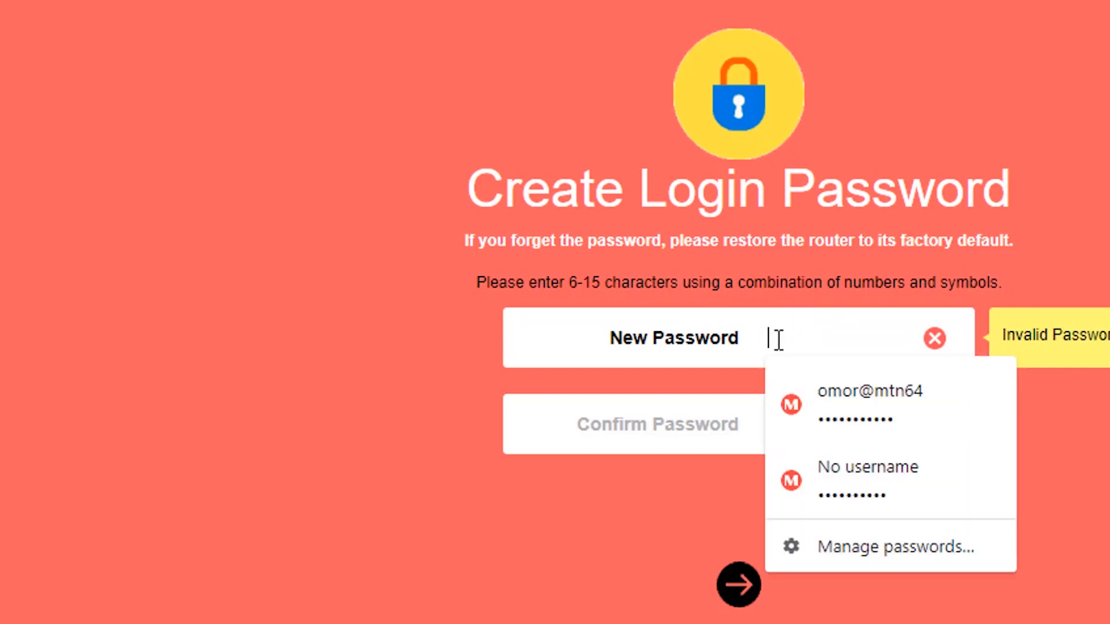
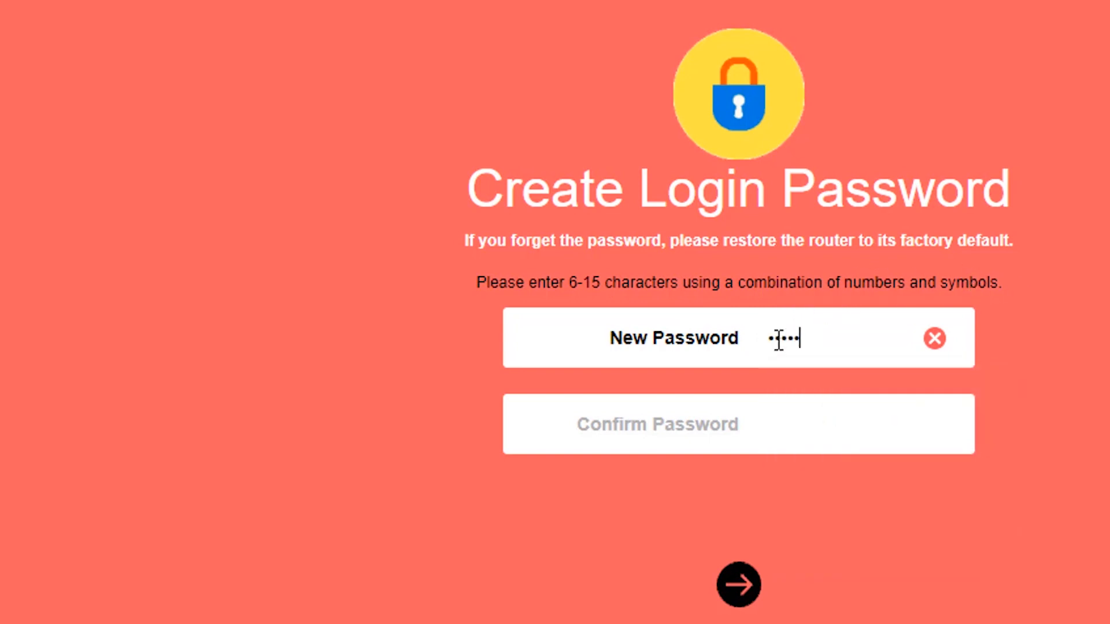
pyautogui.click(795, 428)
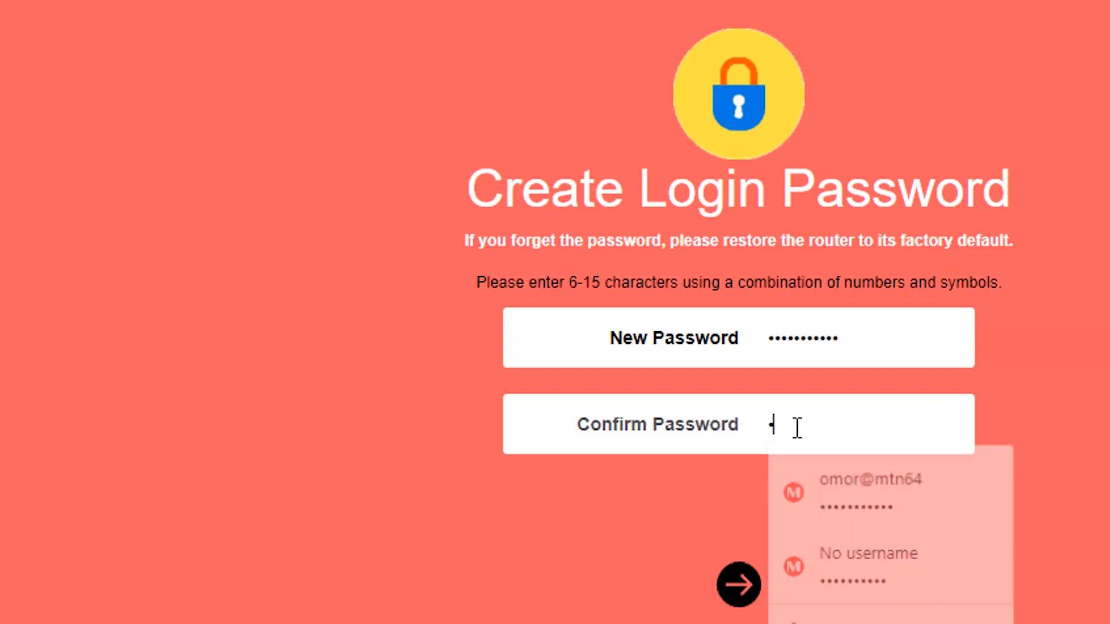
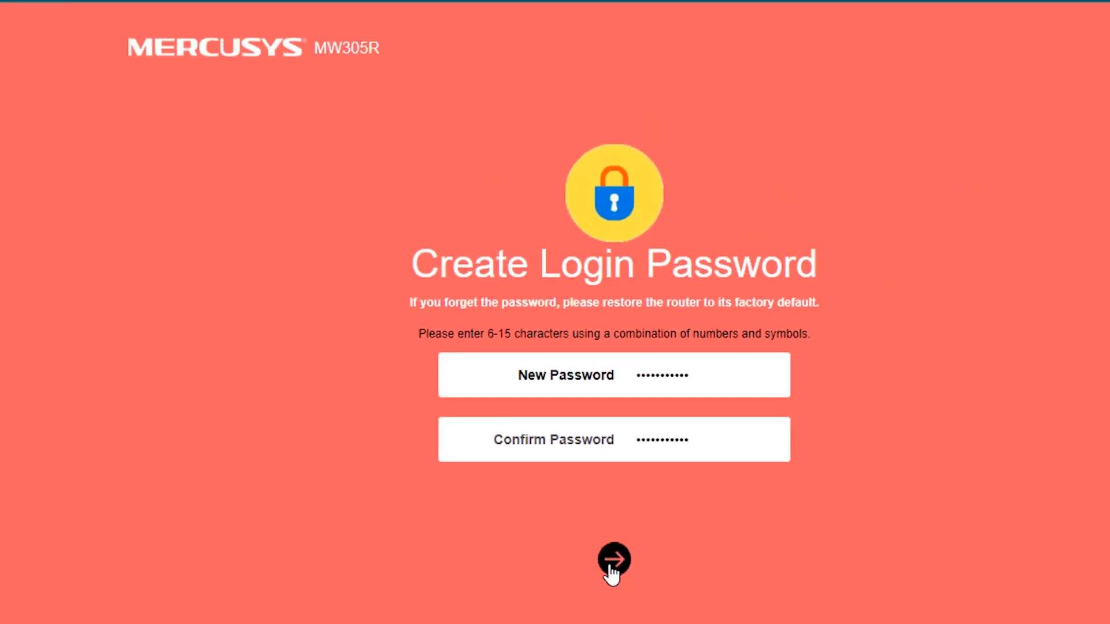
pyautogui.click(737, 584)
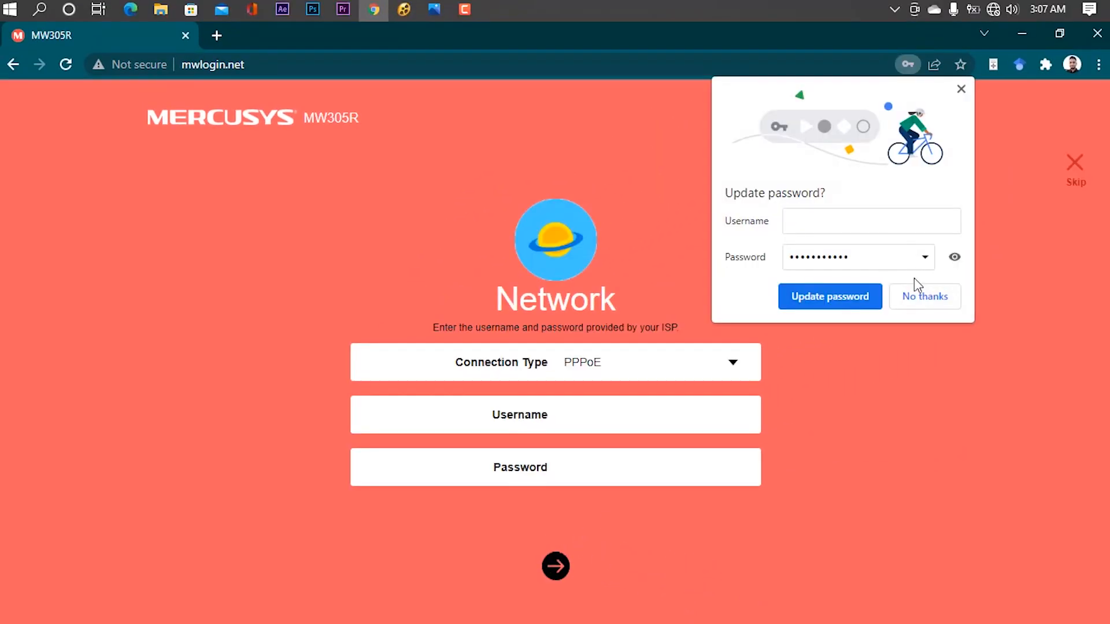
# Step: Keep PPPoE as the connection type, fill in the ISP username and password, and continue
pyautogui.click(919, 294)
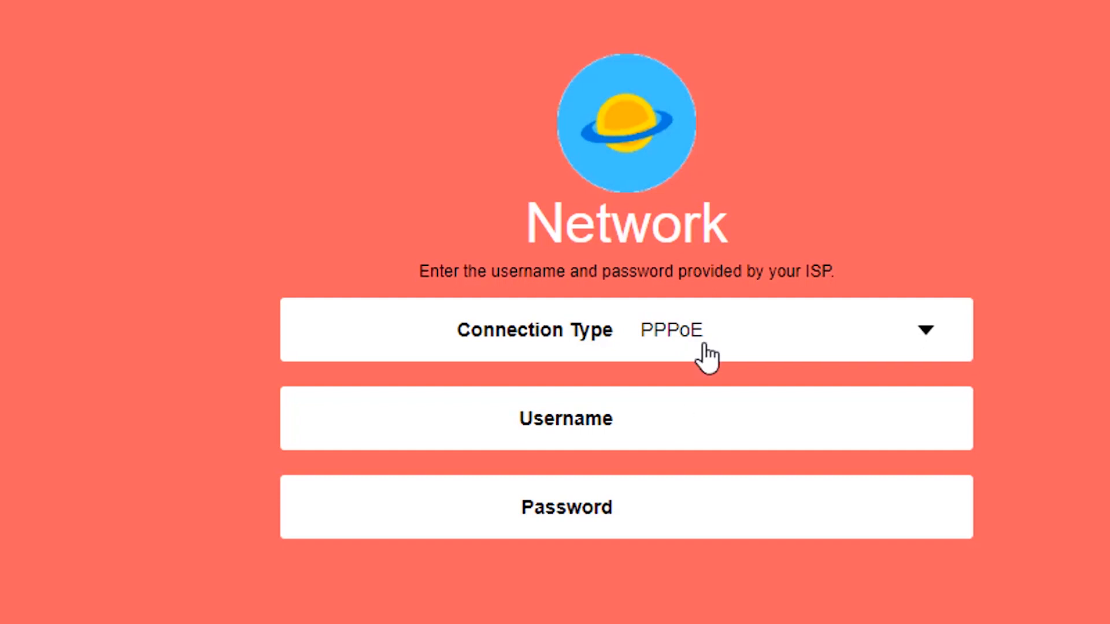
pyautogui.click(682, 423)
pyautogui.click(698, 464)
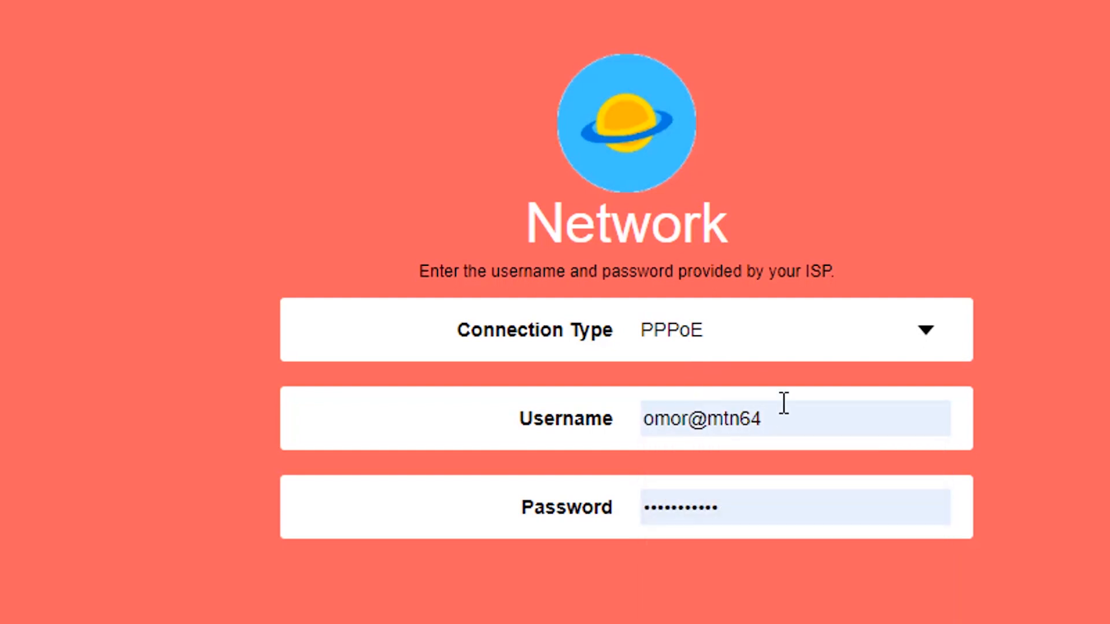
pyautogui.click(780, 416)
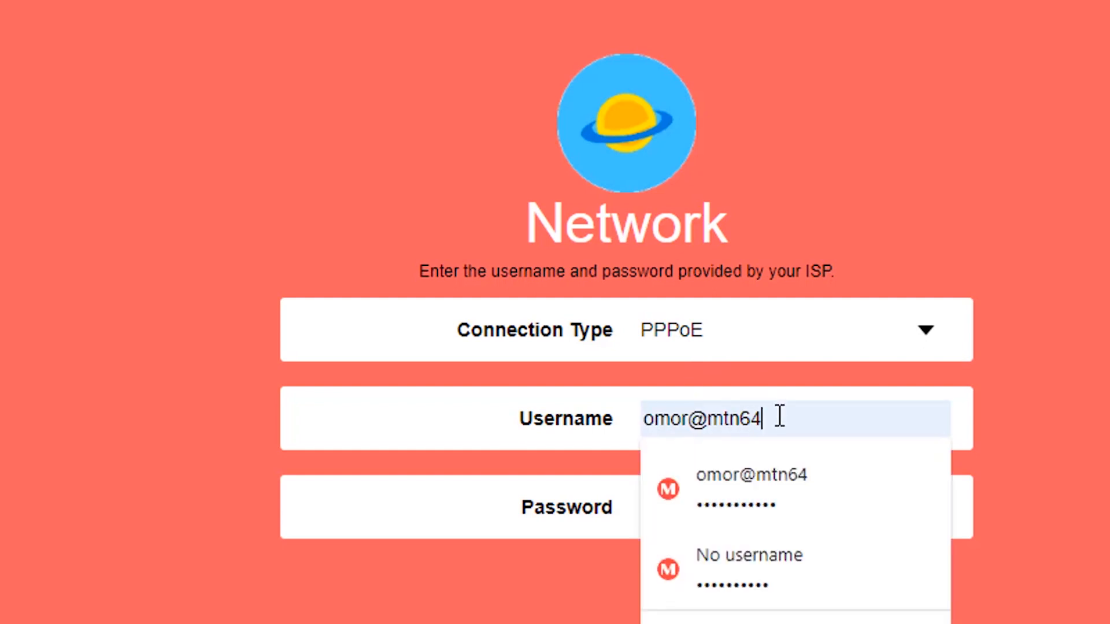
pyautogui.click(196, 414)
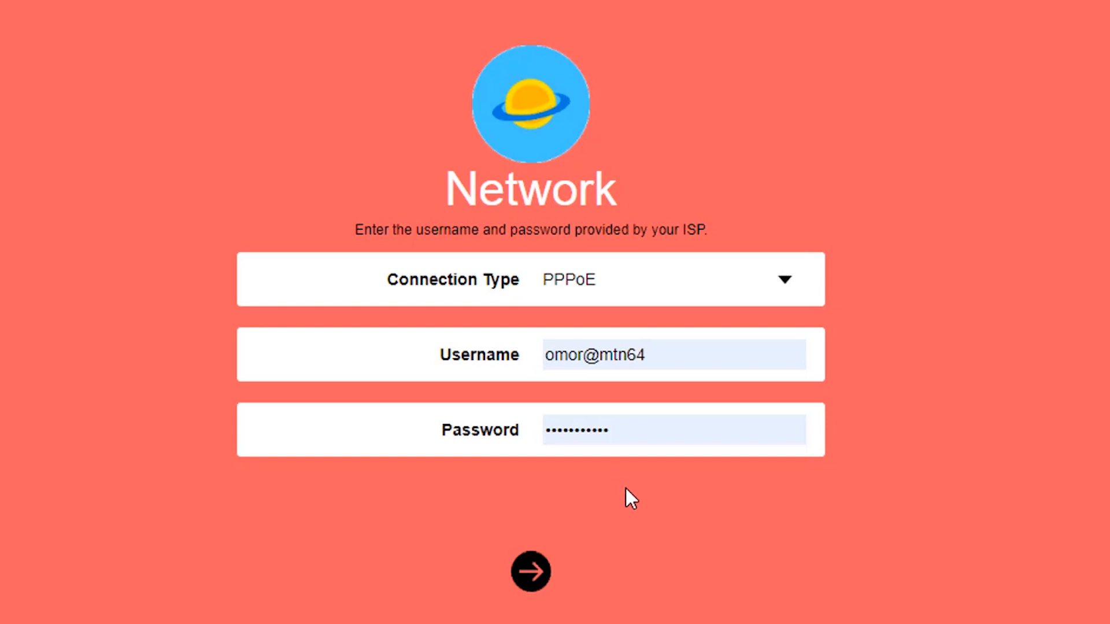
pyautogui.click(534, 576)
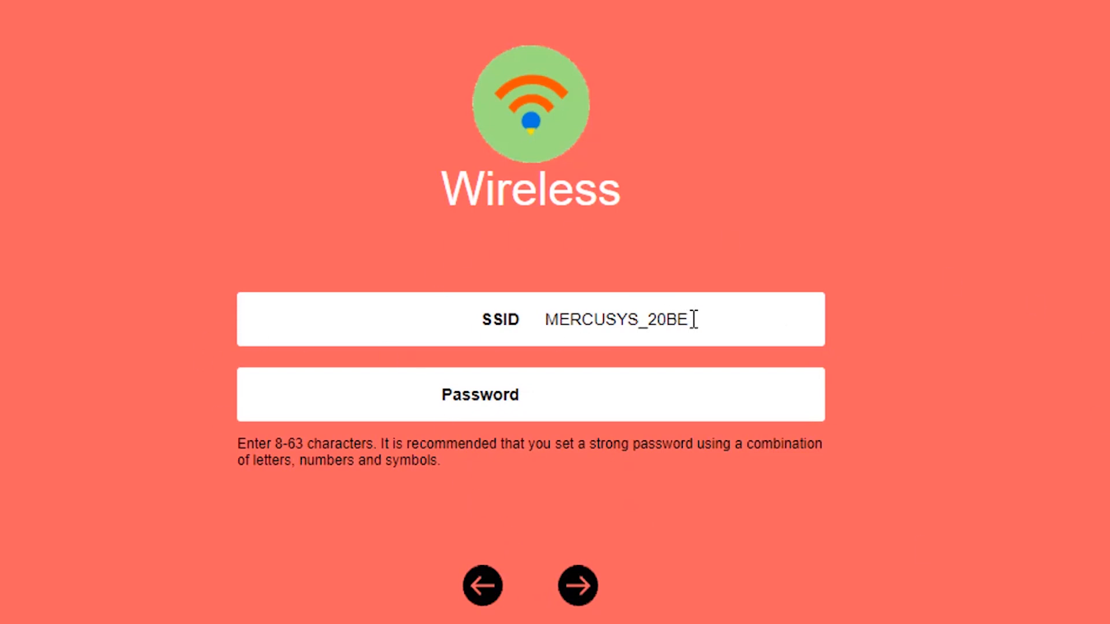
# Step: Rename the Wi-Fi network from MERCUSYS_20BE to Omar
pyautogui.moveTo(698, 318); pyautogui.dragTo(551, 312)
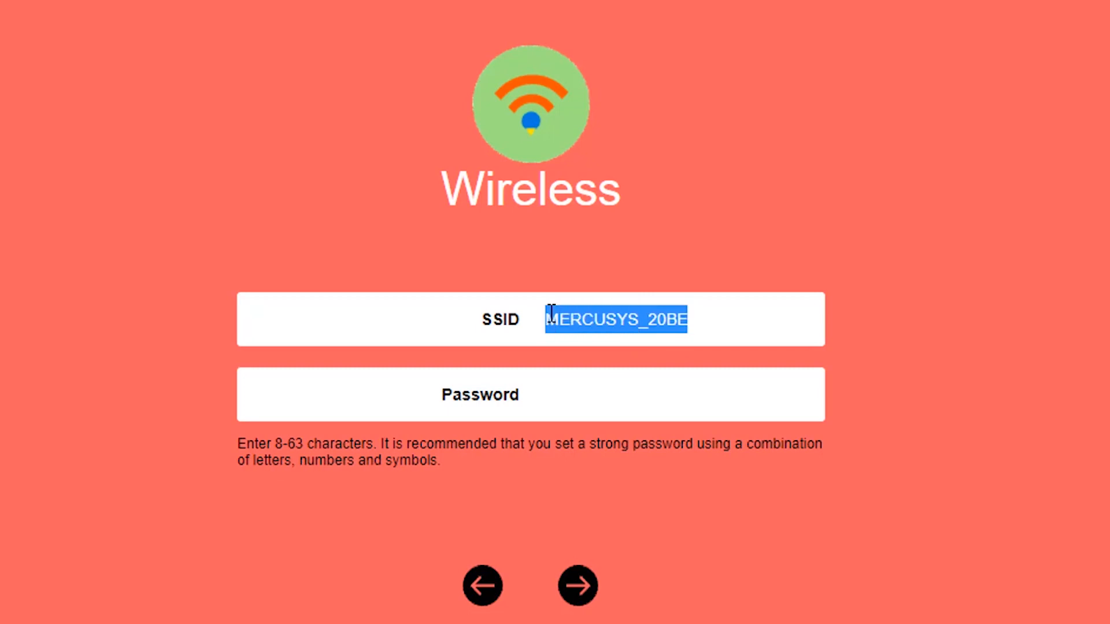
pyautogui.press('BackSpace')
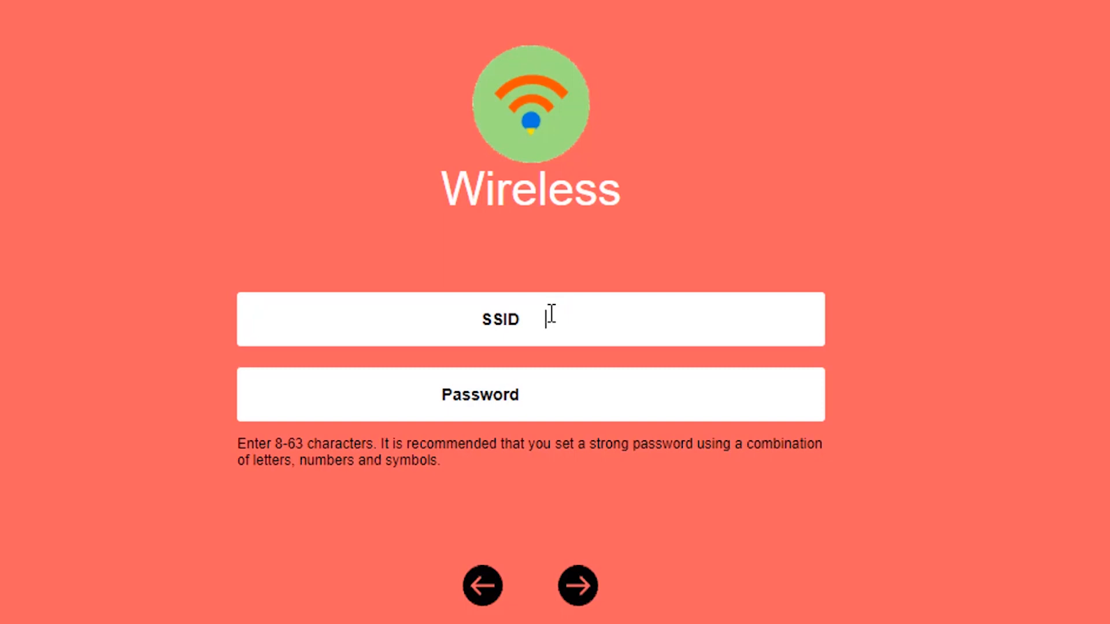
pyautogui.write('Omar')
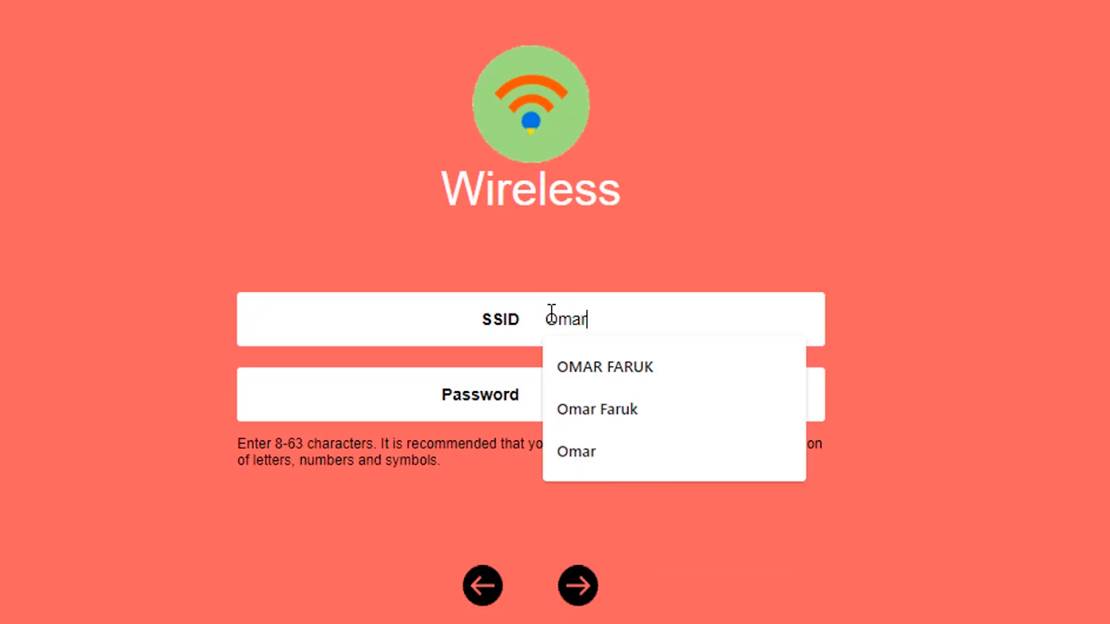
pyautogui.click(914, 144)
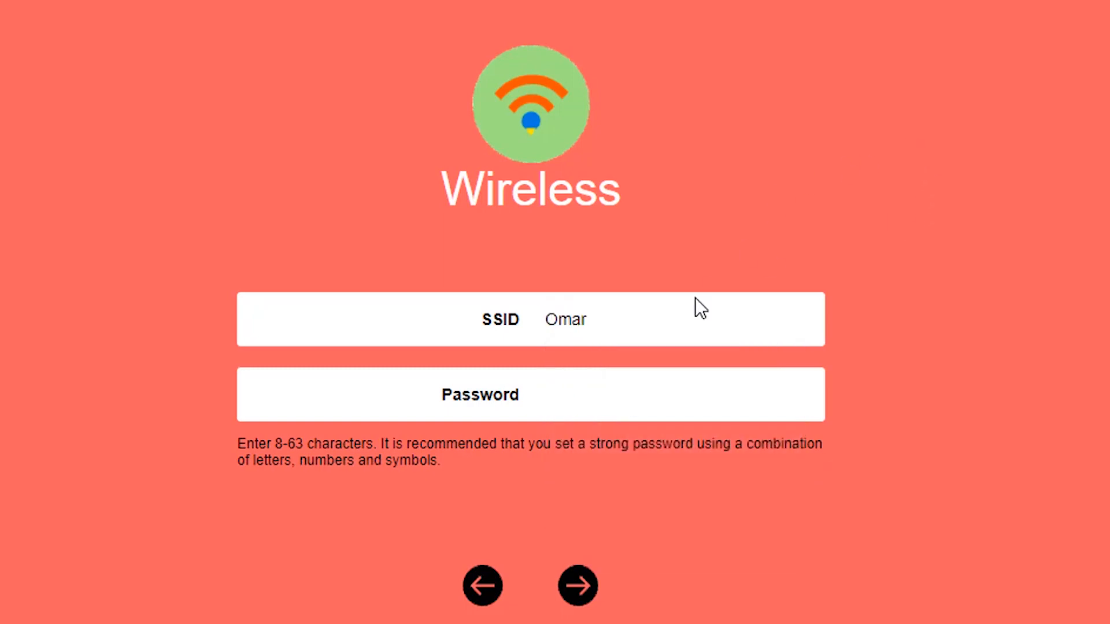
# Step: Set the Wi-Fi password and finish setup to apply the wireless settings
pyautogui.click(610, 394)
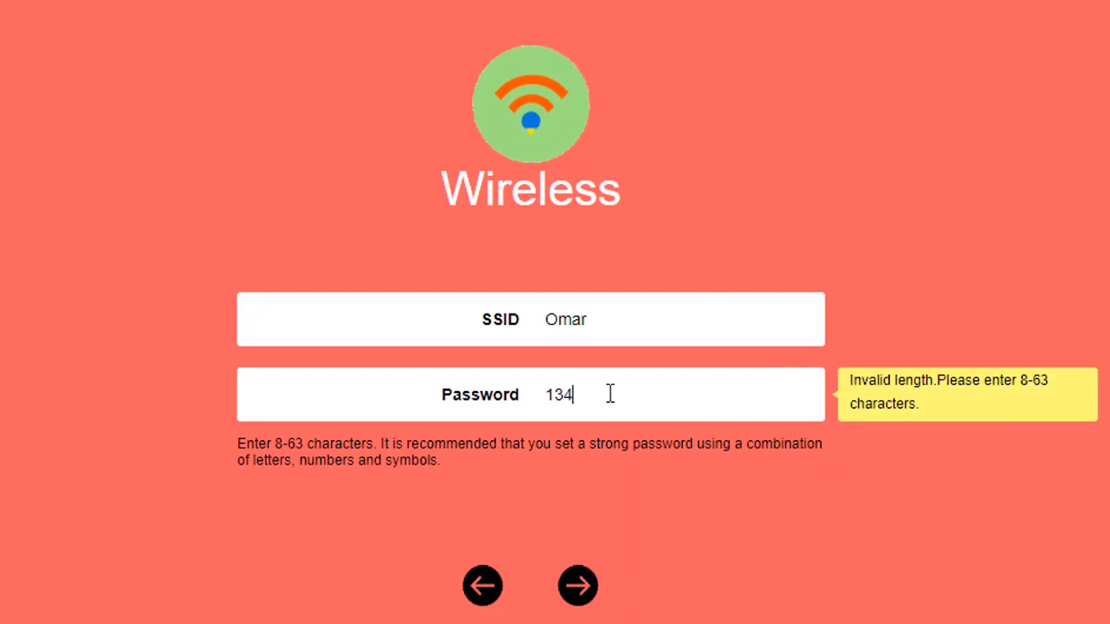
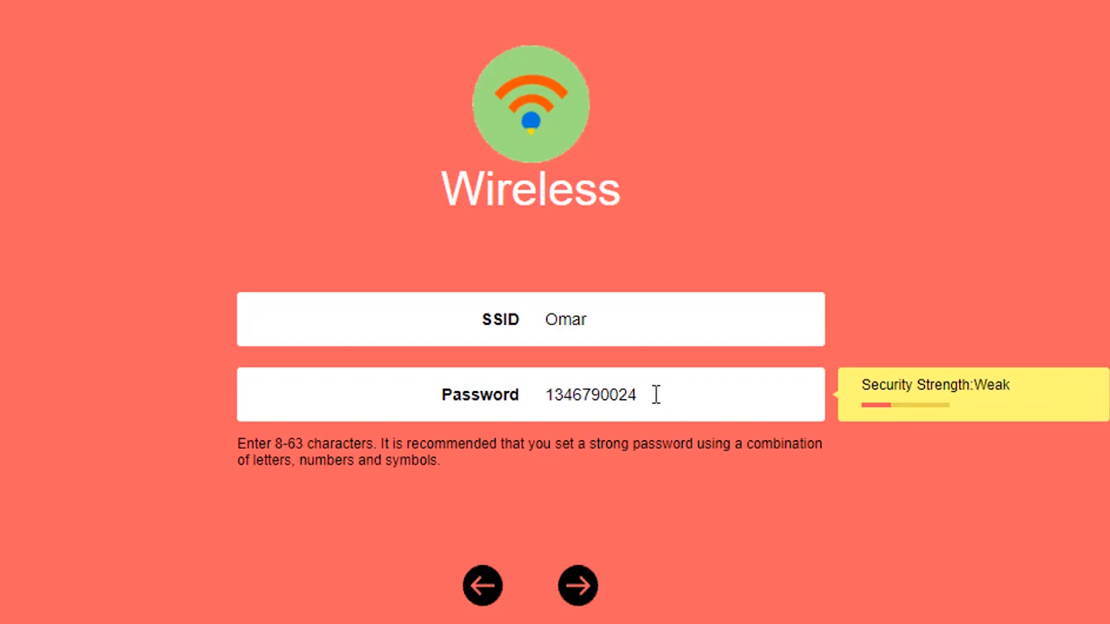
pyautogui.click(578, 586)
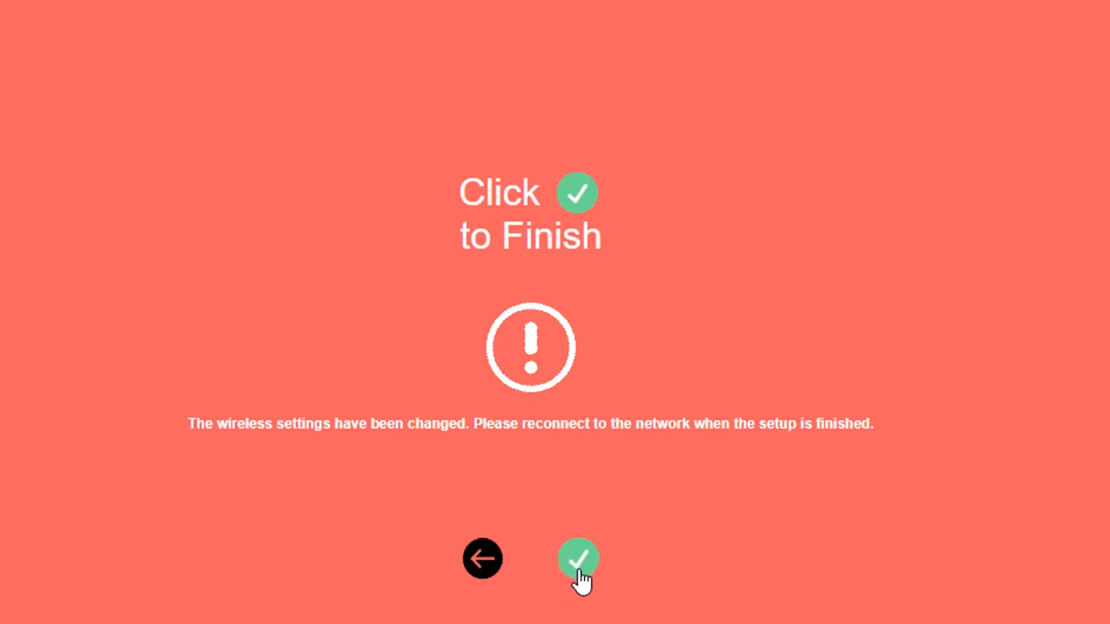
pyautogui.click(580, 562)
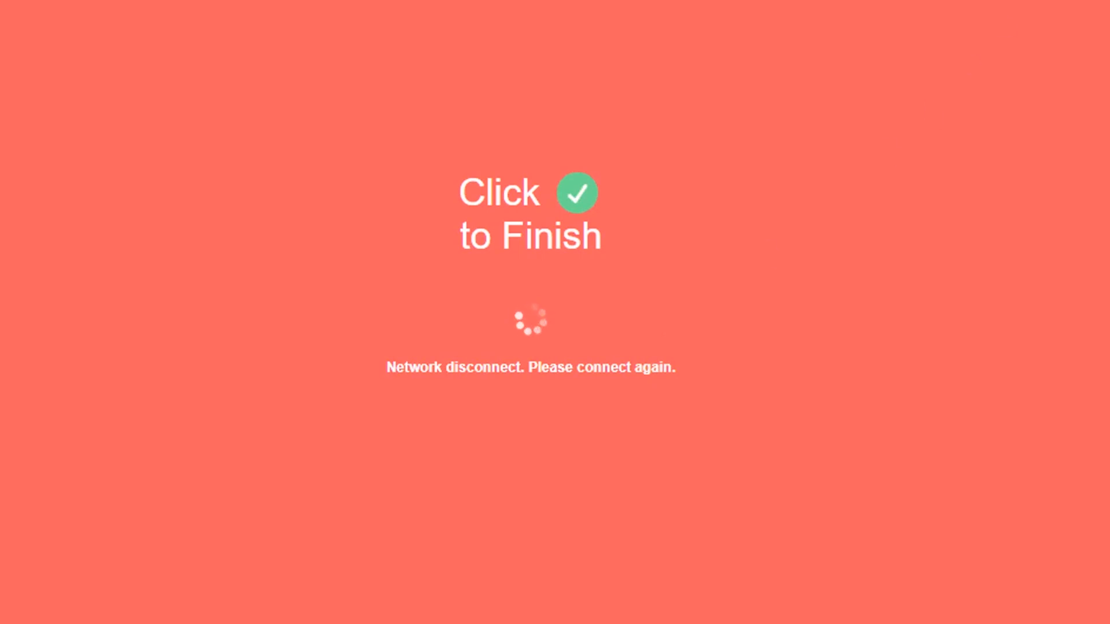
# Step: Show the nearby Wi-Fi networks from the system tray
pyautogui.click(993, 9)
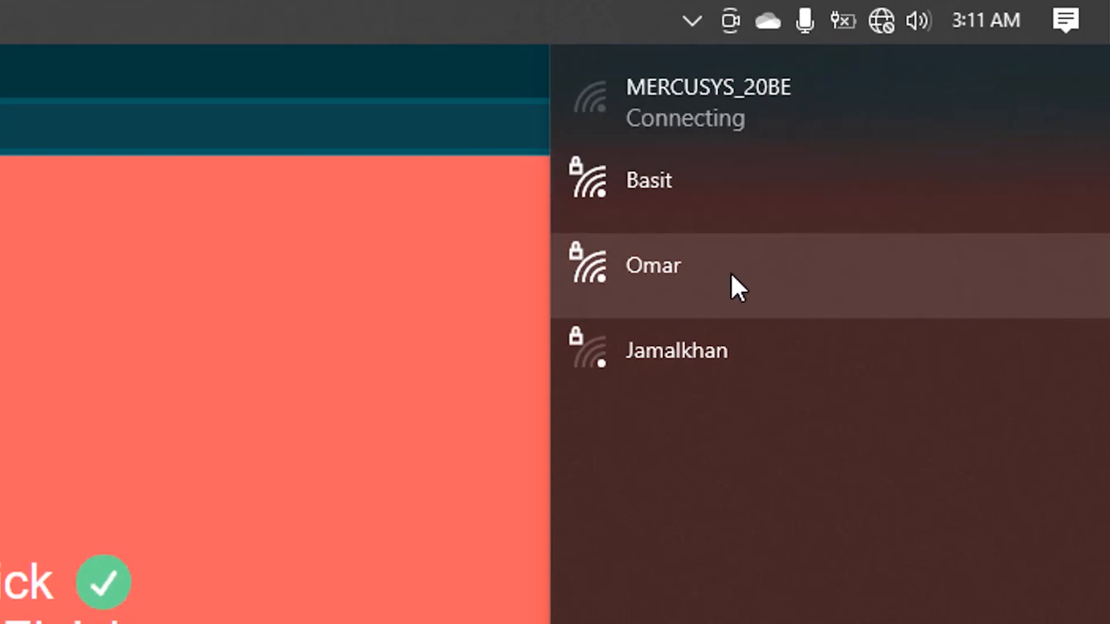
# Step: Join the Omar network with its security key and allow the PC to be discoverable
pyautogui.click(731, 272)
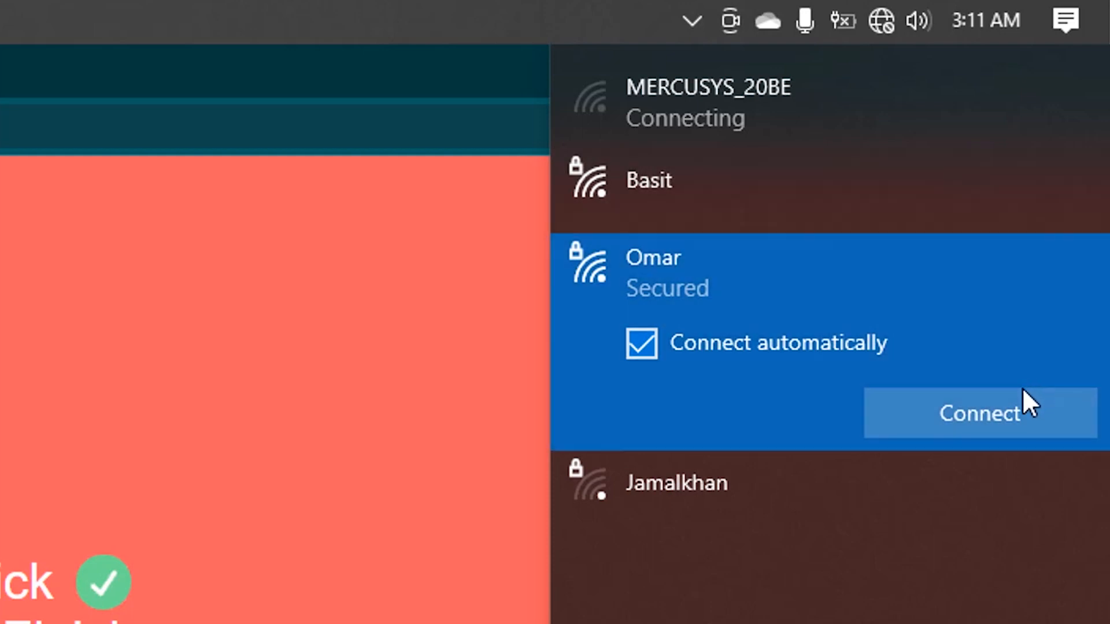
pyautogui.click(1017, 409)
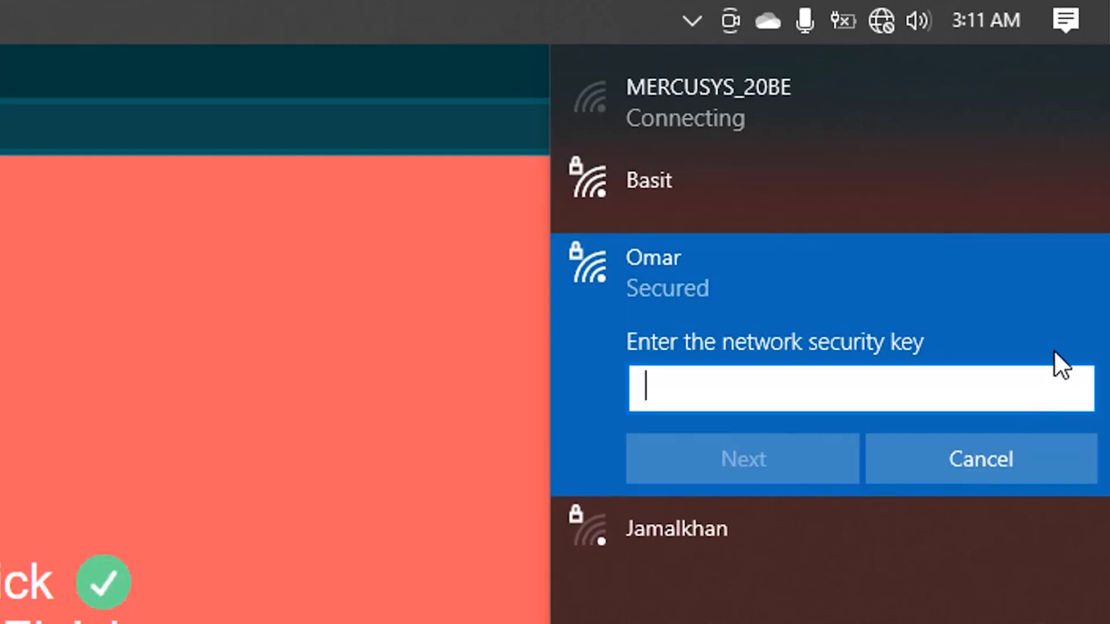
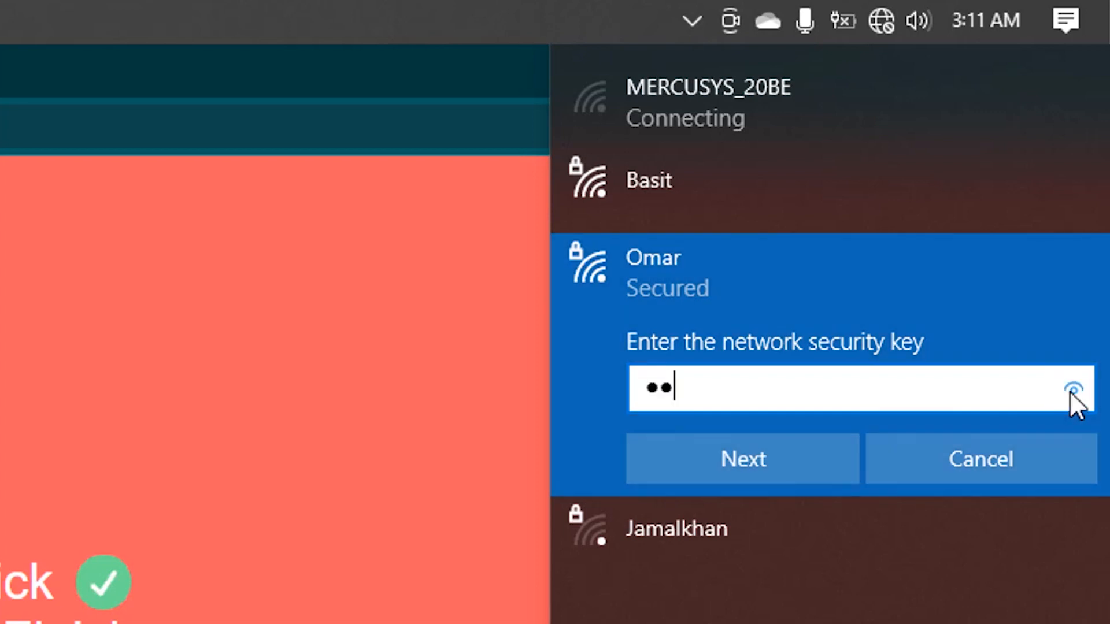
pyautogui.click(1074, 387)
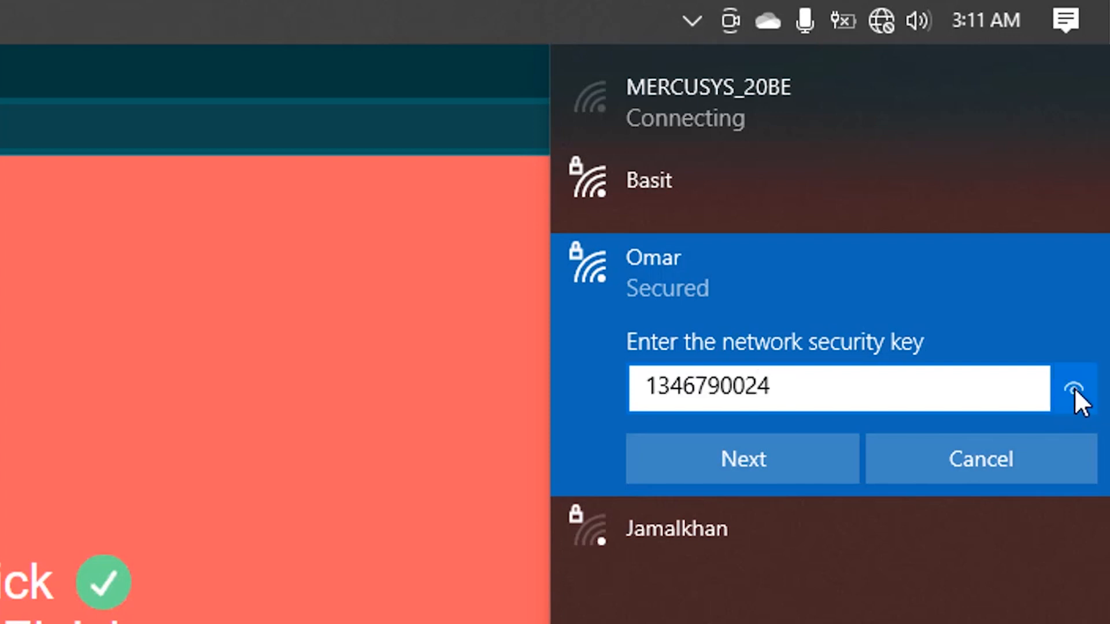
pyautogui.click(755, 450)
pyautogui.click(766, 549)
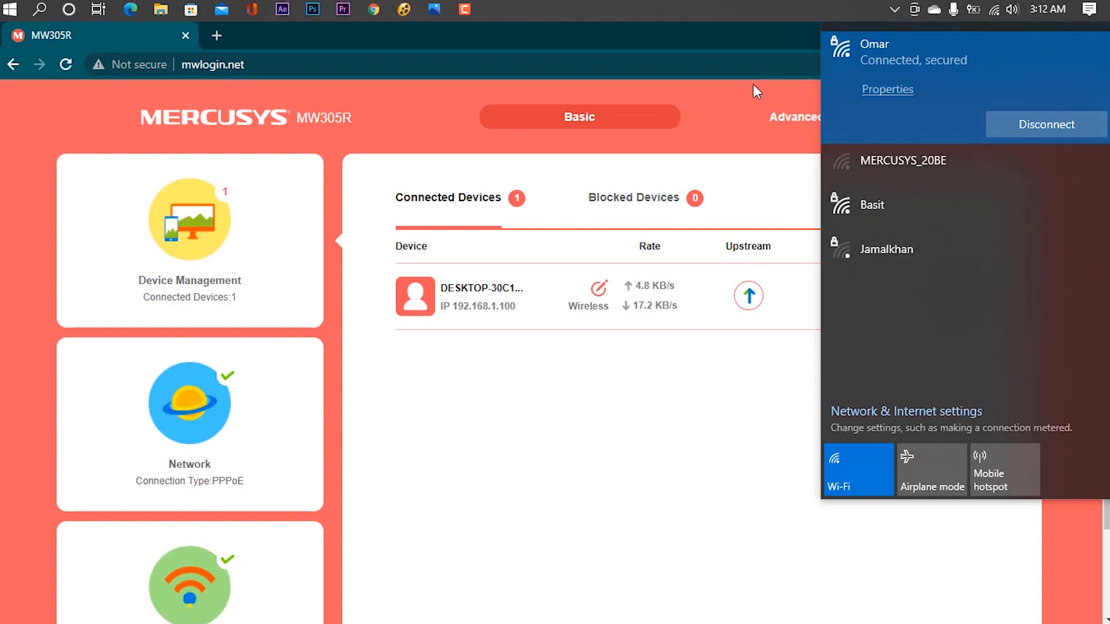
# Step: Search Google for an internet speed test in a new Chrome tab
pyautogui.click(705, 107)
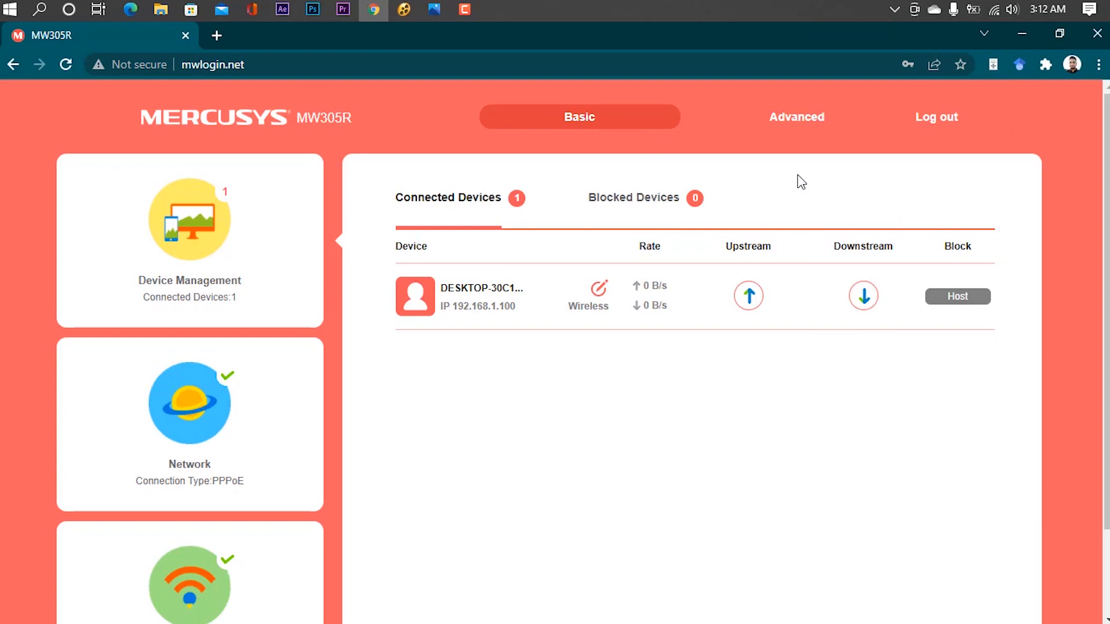
pyautogui.click(213, 33)
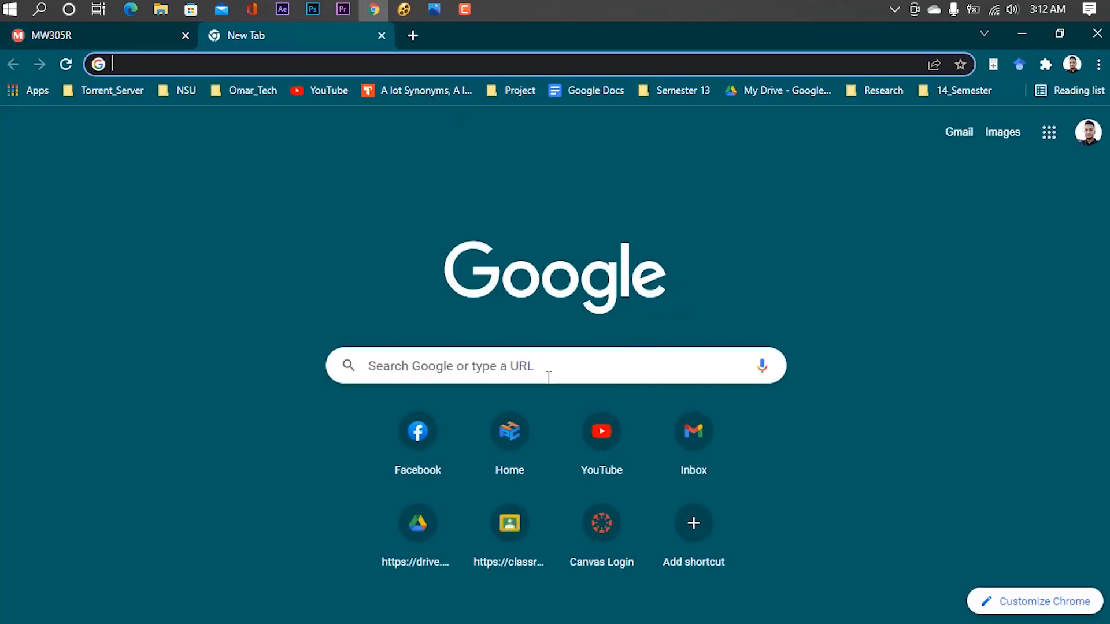
pyautogui.click(543, 367)
pyautogui.write('internet speed test')
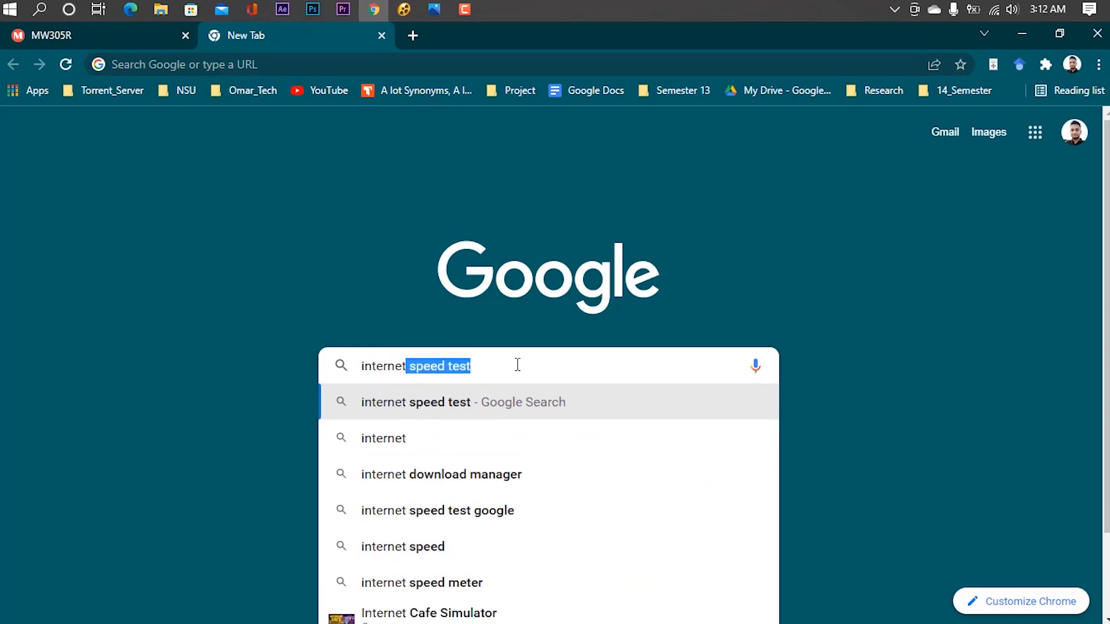
pyautogui.press('Return')
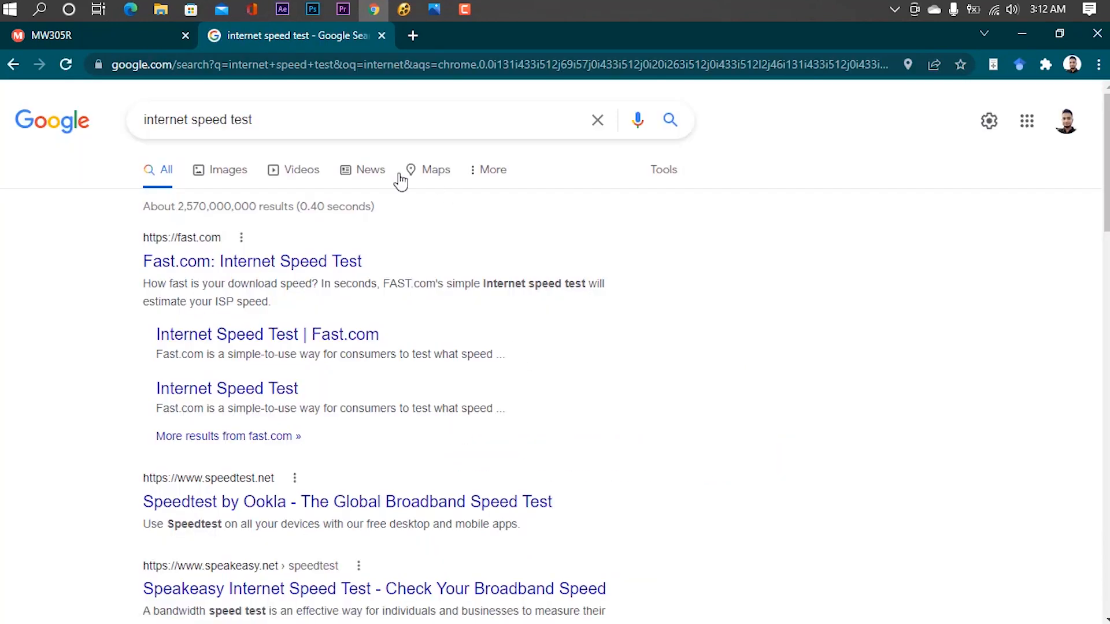
pyautogui.scroll(-5, 665, 271)
pyautogui.scroll(5, 701, 305)
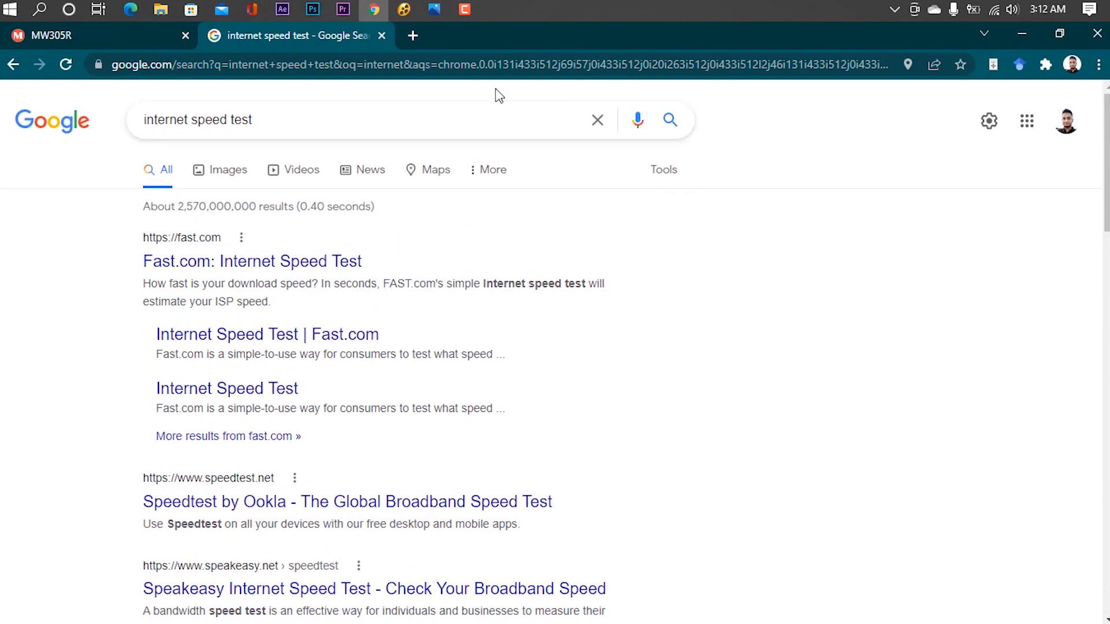